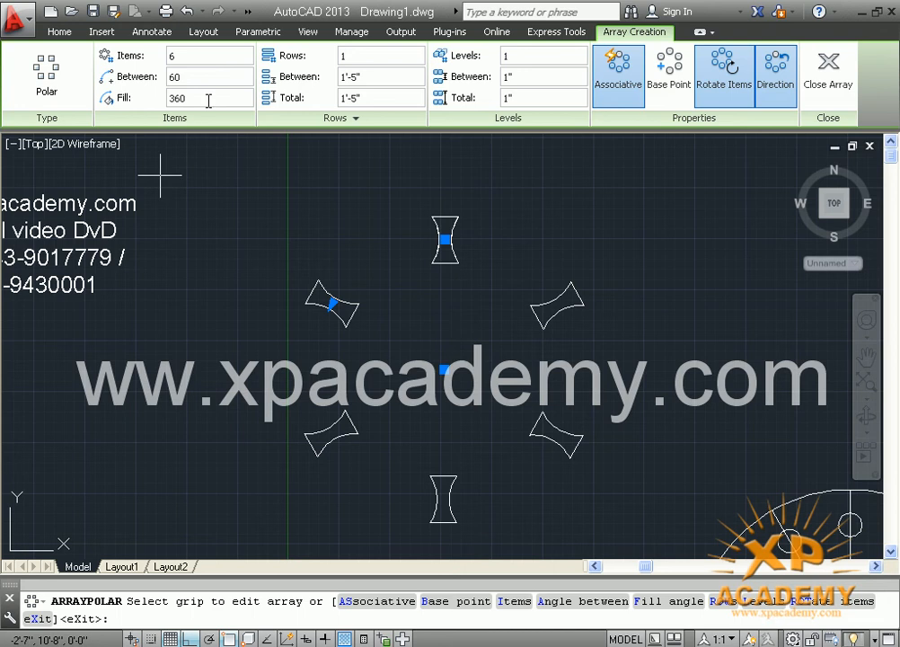
Set the number of items in the hourglass shape's polar array to 12
{"action": "left_click", "coordinate": [170, 56]}
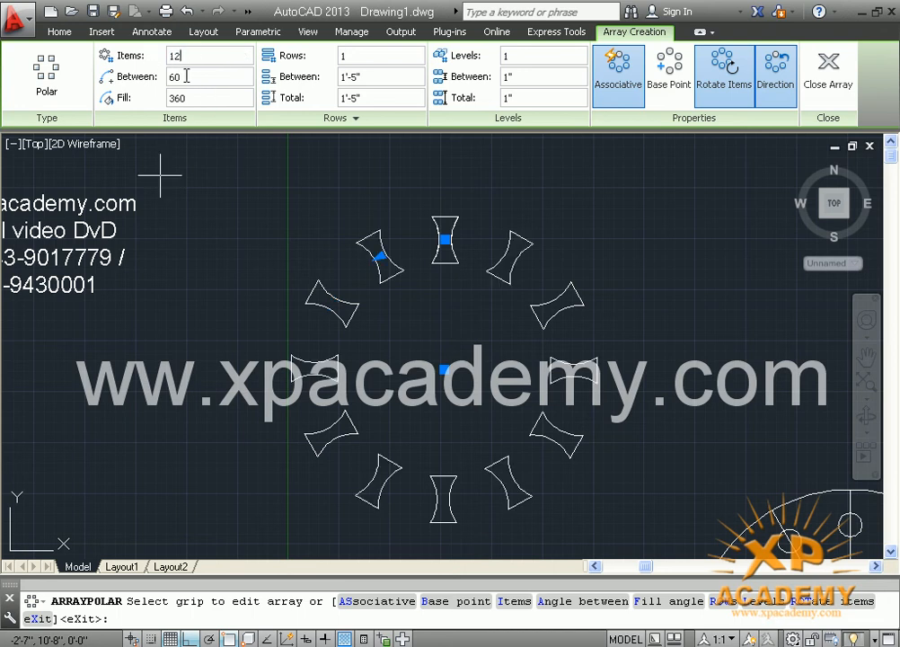
{"action": "mouse_move", "coordinate": [458, 301]}
{"action": "middle_mouse_down"}
{"action": "mouse_move", "coordinate": [430, 312]}
{"action": "mouse_move", "coordinate": [422, 294]}
{"action": "middle_mouse_up"}
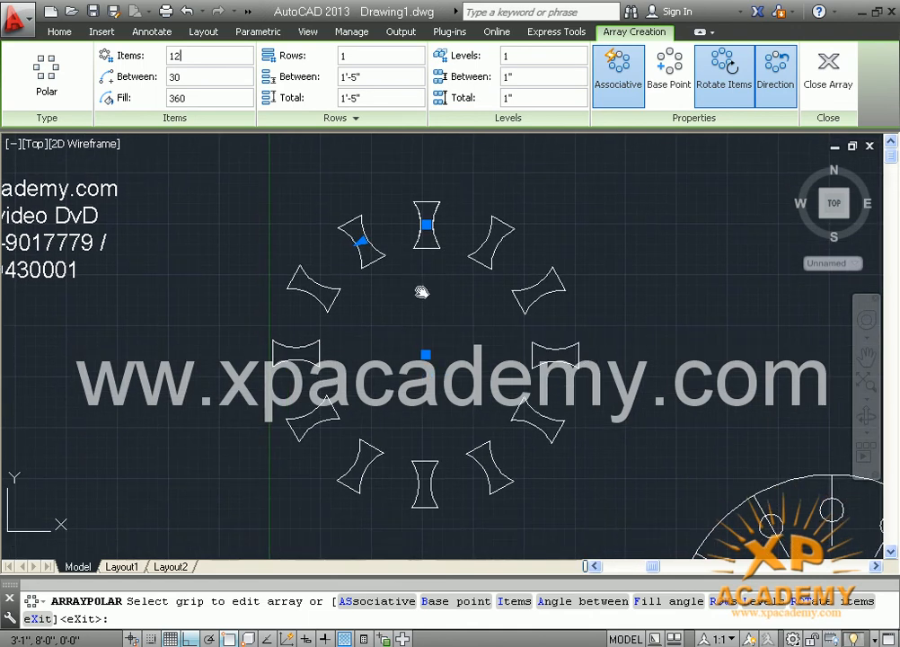
{"action": "left_click", "coordinate": [190, 60]}
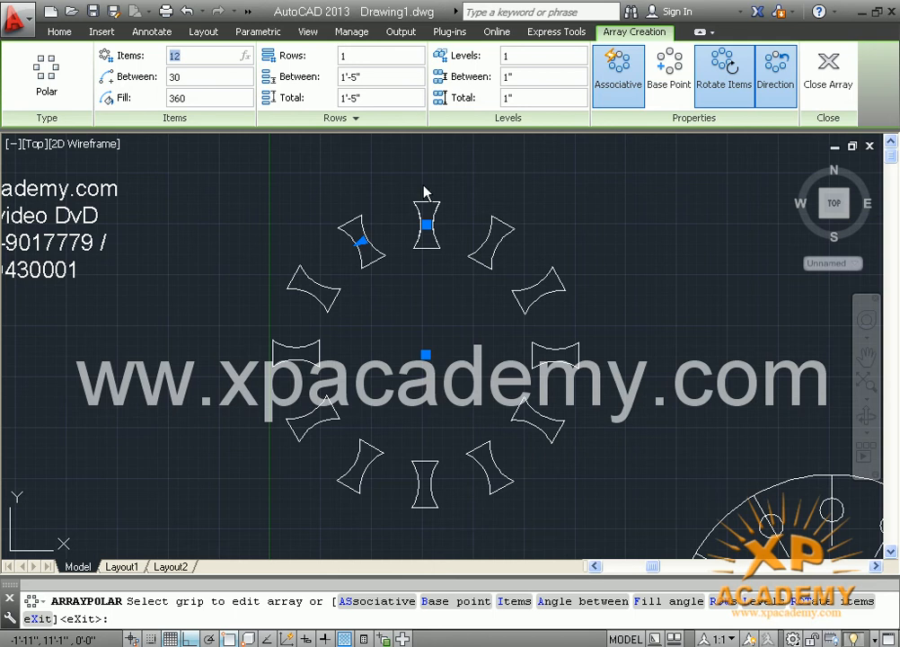
{"action": "scroll", "coordinate": [376, 246], "scroll_direction": "down", "scroll_amount": 3}
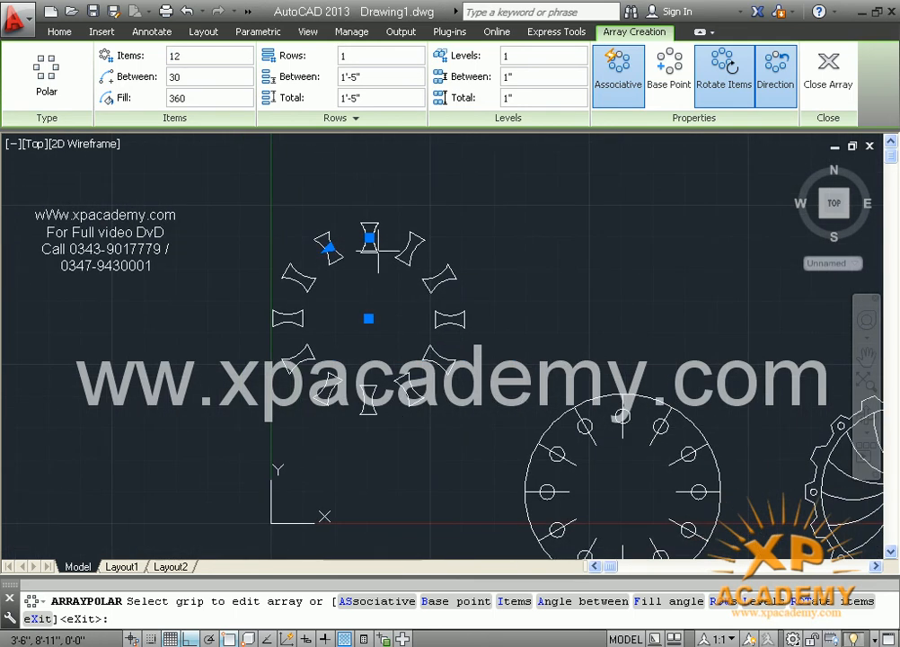
{"action": "middle_click_drag", "start_coordinate": [378, 250], "coordinate": [377, 261]}
{"action": "middle_click_drag", "start_coordinate": [365, 205], "coordinate": [361, 218]}
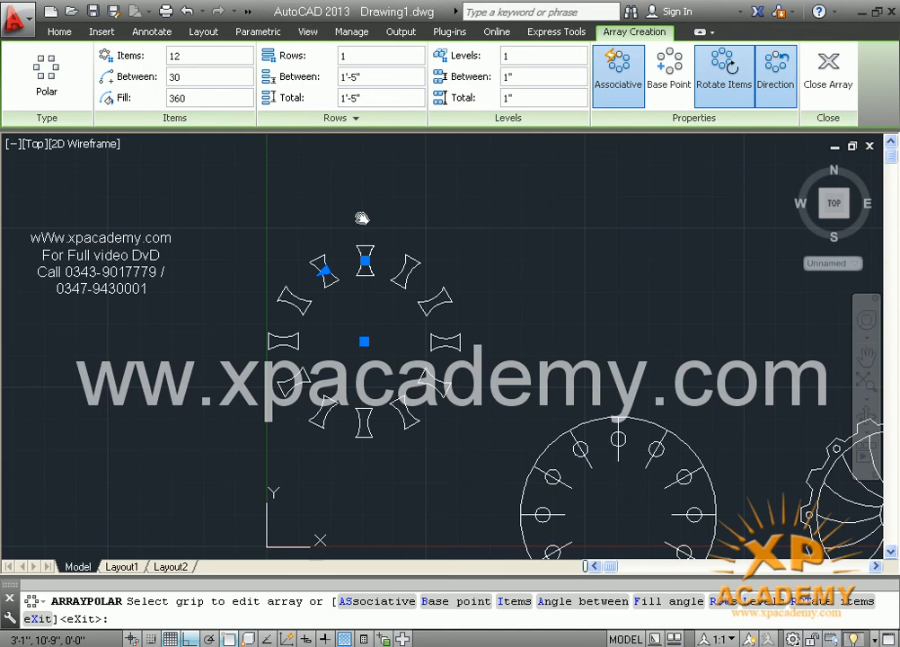
Set the polar array to 2 rows spaced 2' apart and finish the array
{"action": "left_click", "coordinate": [357, 61]}
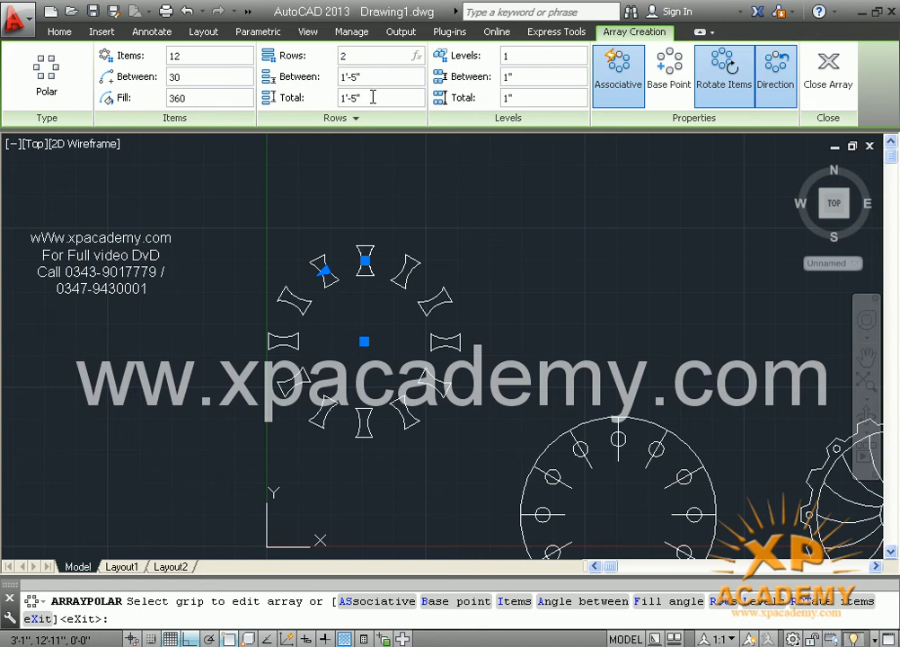
{"action": "key", "text": "Return"}
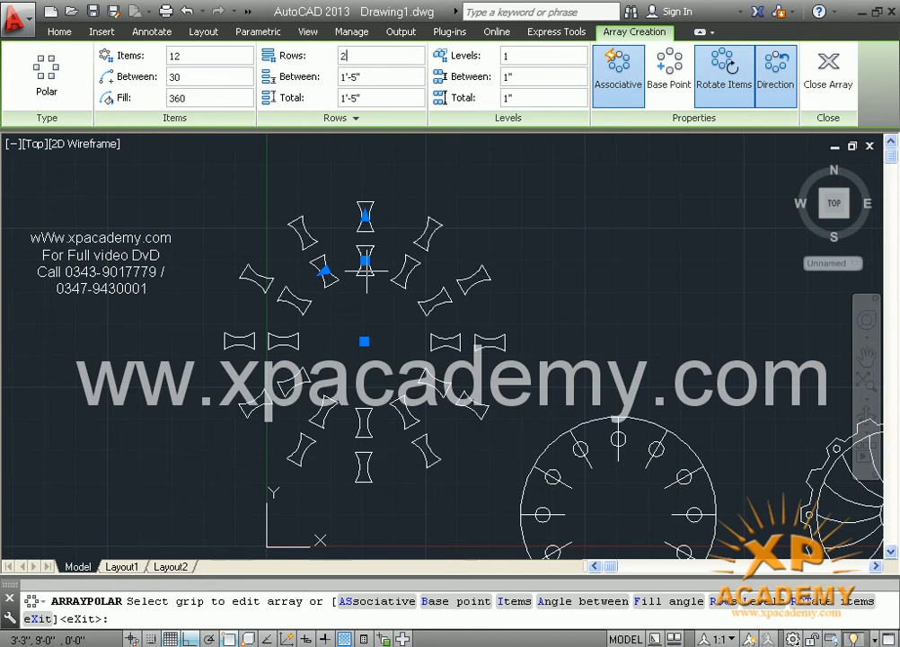
{"action": "scroll", "coordinate": [366, 250], "scroll_direction": "up", "scroll_amount": 2}
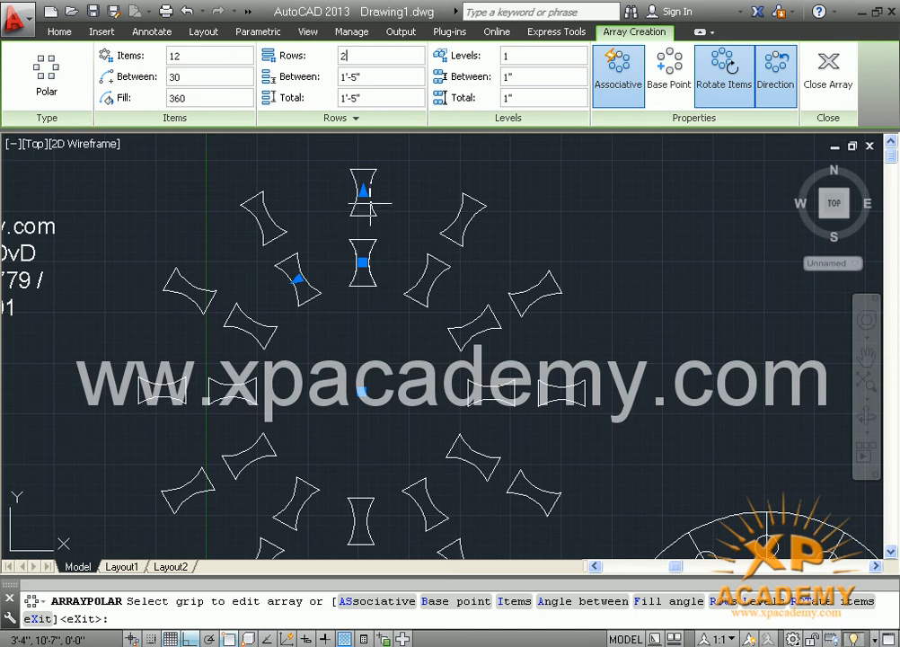
{"action": "left_click", "coordinate": [375, 77]}
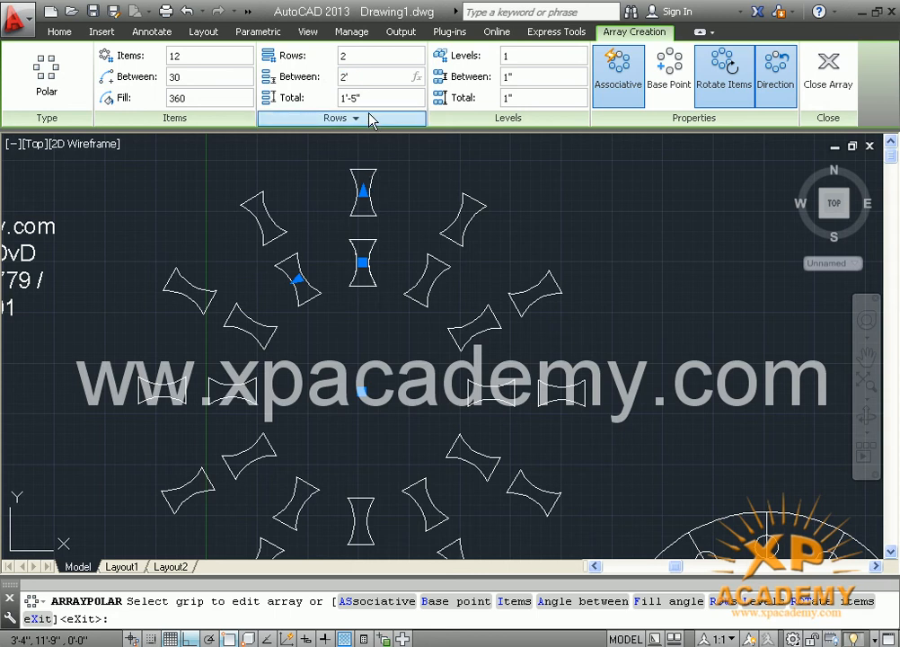
{"action": "key", "text": "Return"}
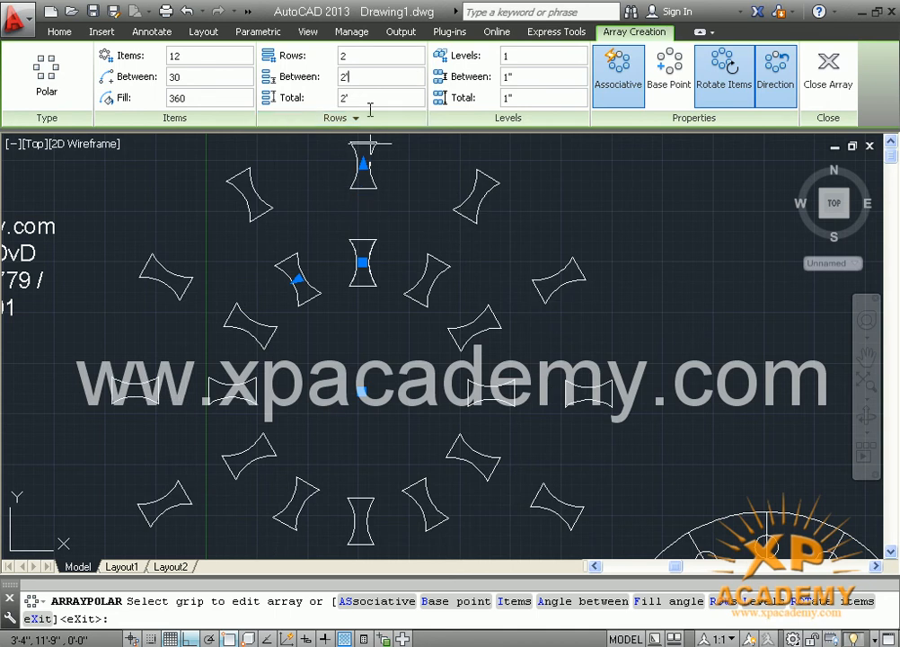
{"action": "left_click", "coordinate": [828, 66]}
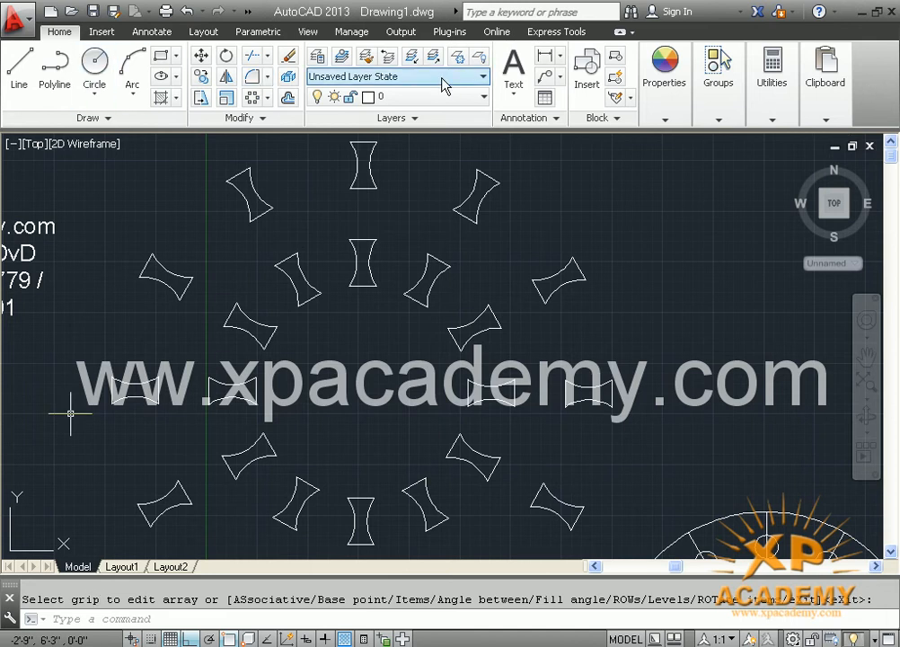
Add a vertical linear dimension between the bottom edges of the inner and outer shapes at the array's top
{"action": "left_click", "coordinate": [545, 56]}
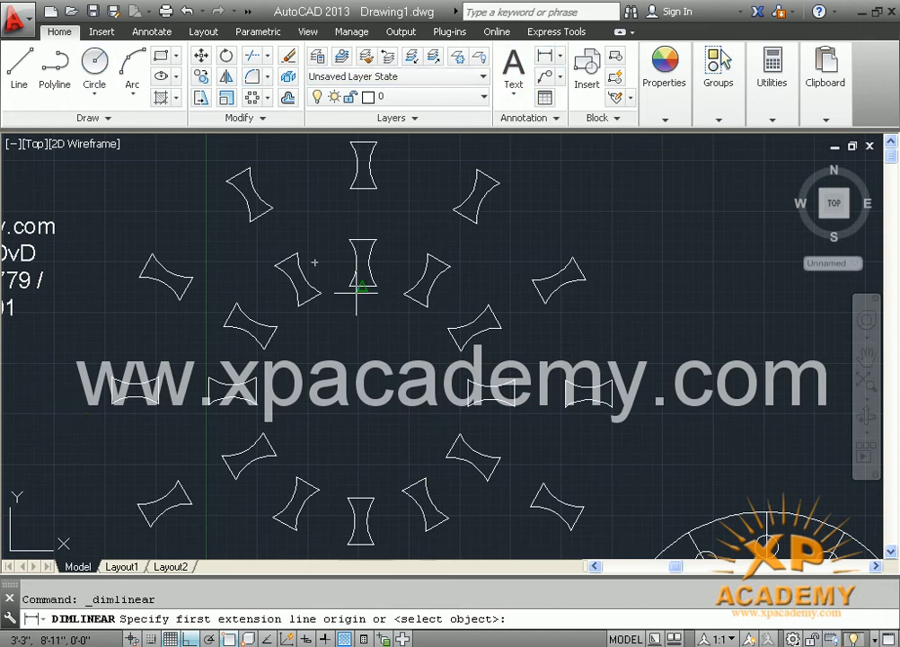
{"action": "left_click", "coordinate": [362, 286]}
{"action": "left_click", "coordinate": [362, 188]}
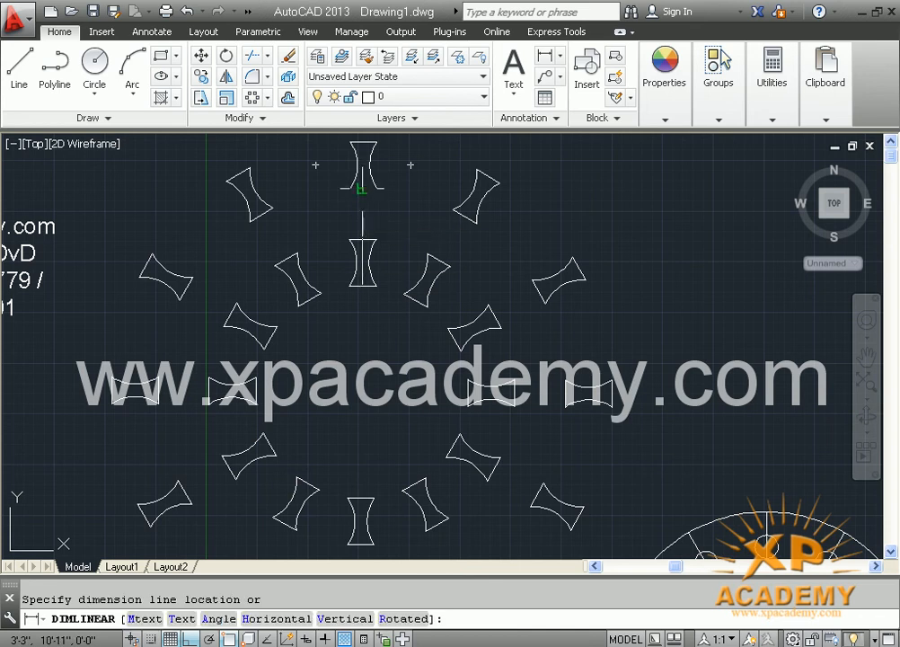
{"action": "left_click", "coordinate": [325, 194]}
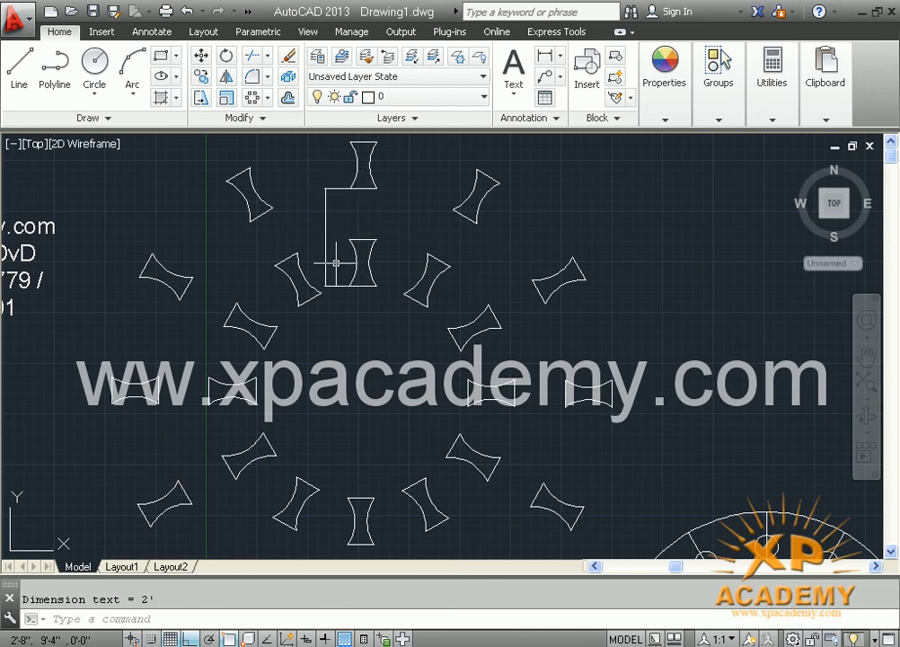
Set the DIMSCALE variable to 12
{"action": "type", "text": "dimscal"}
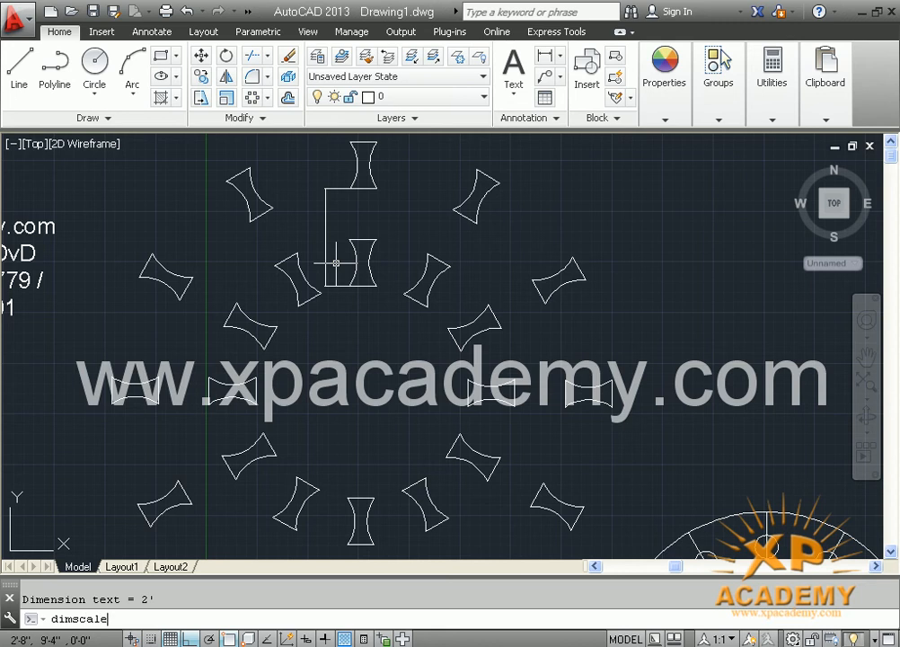
{"action": "type", "text": "e"}
{"action": "key", "text": "Return"}
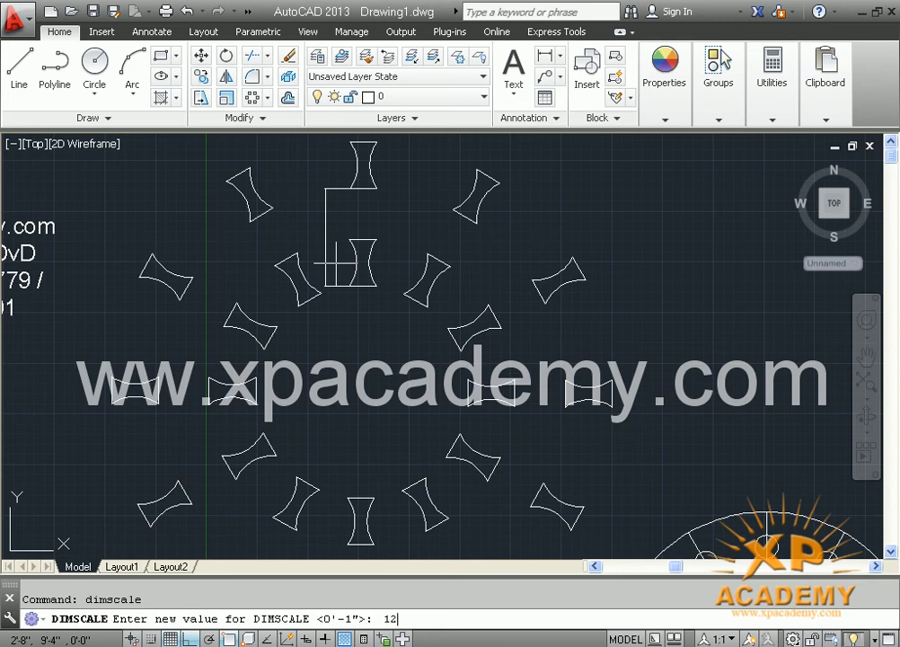
{"action": "type", "text": "12"}
{"action": "key", "text": "Return"}
Erase the unreadable linear dimension beside the two uppermost shapes of the array
{"action": "left_click", "coordinate": [335, 262]}
{"action": "left_click", "coordinate": [321, 260]}
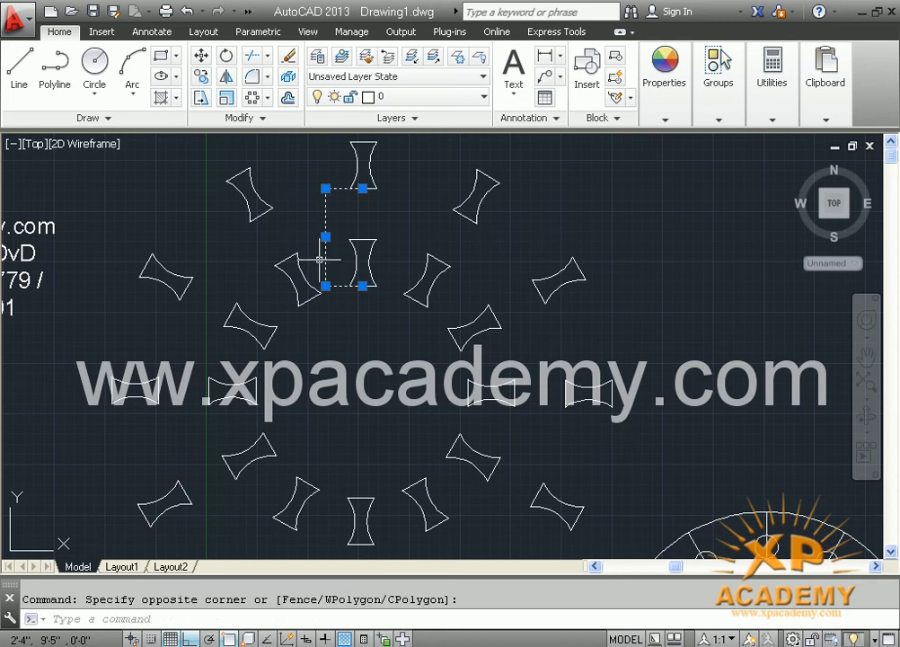
{"action": "key", "text": "Delete"}
{"action": "key", "text": "ctrl+a"}
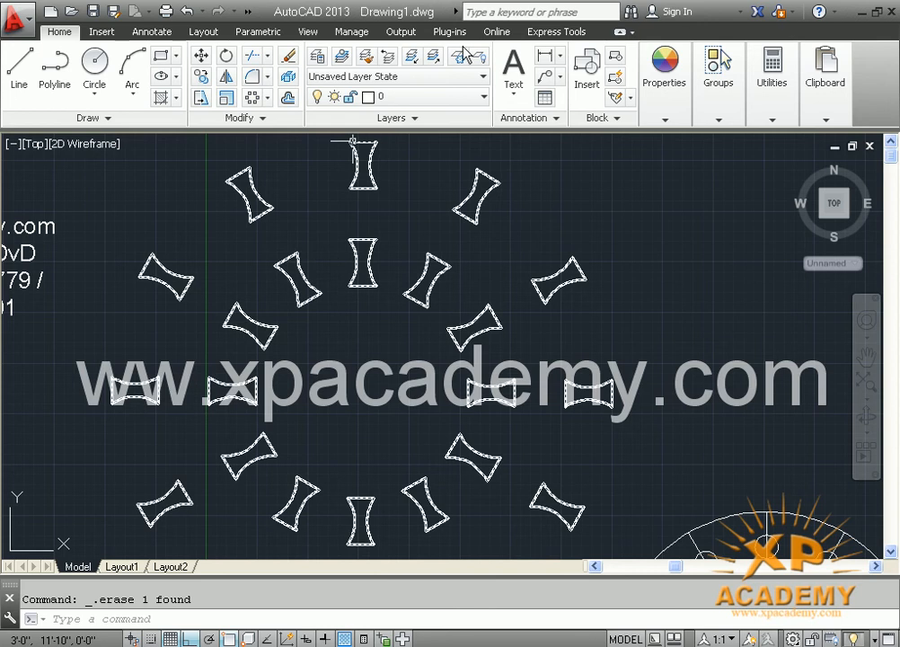
Dimension the row spacing again with a vertical linear dimension between the bottom edges of the two uppermost shapes
{"action": "left_click", "coordinate": [542, 57]}
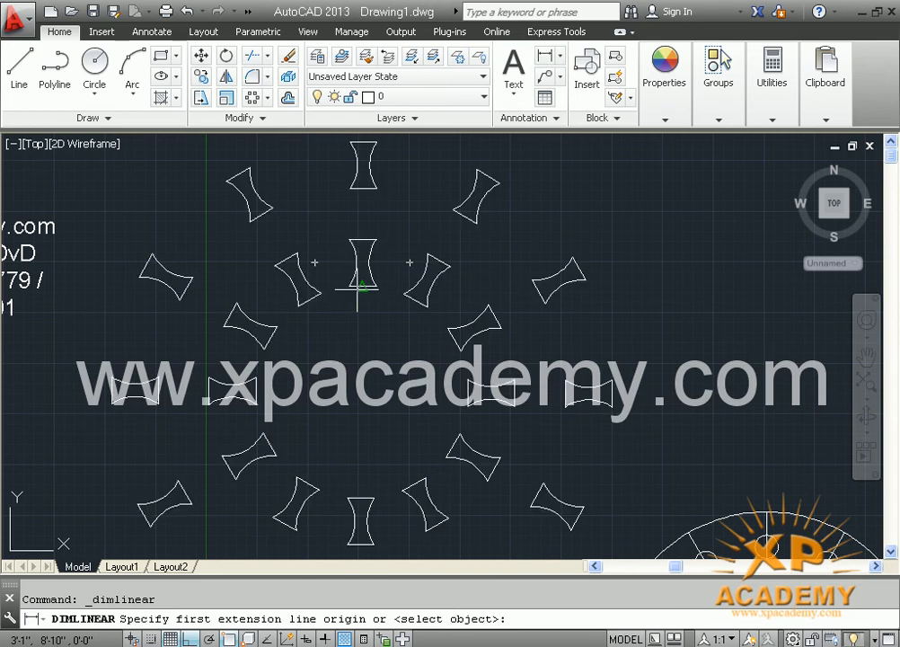
{"action": "left_click", "coordinate": [362, 286]}
{"action": "left_click", "coordinate": [362, 189]}
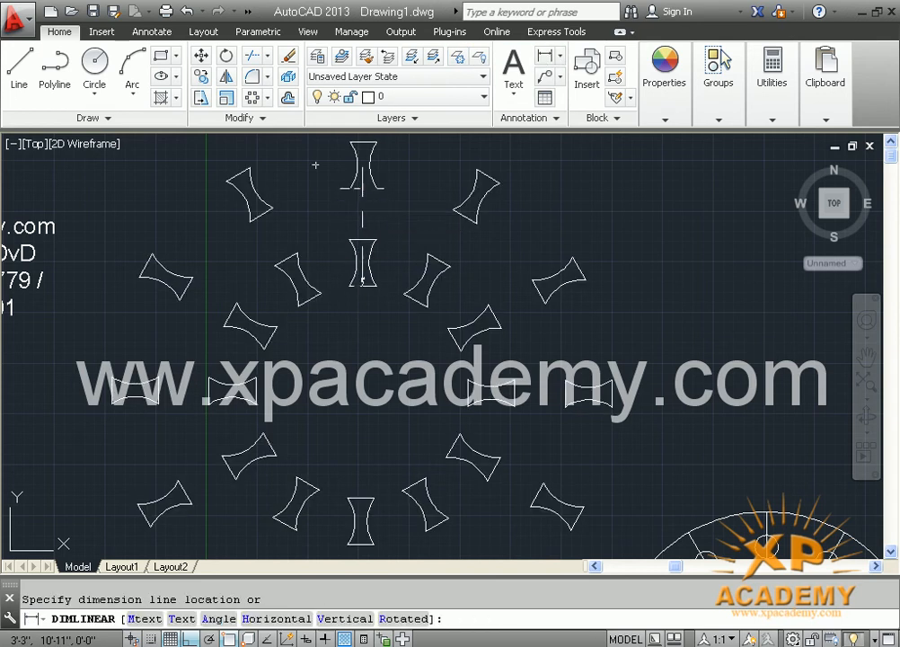
{"action": "left_click", "coordinate": [331, 198]}
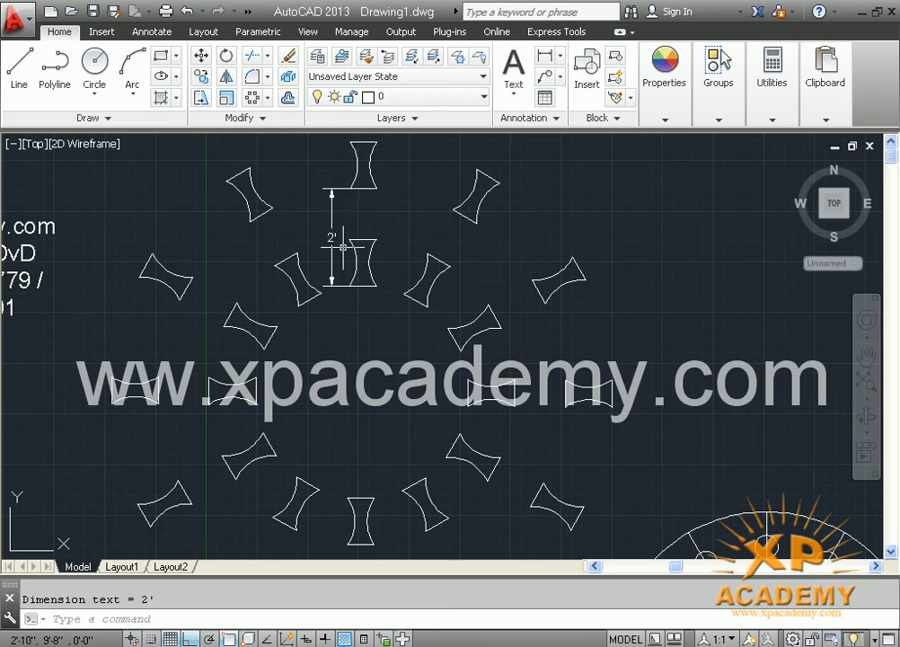
Inspect the new row-spacing dimension up close and erase it
{"action": "scroll", "coordinate": [343, 247], "scroll_direction": "up", "scroll_amount": 4}
{"action": "mouse_move", "coordinate": [343, 247]}
{"action": "middle_mouse_down"}
{"action": "mouse_move", "coordinate": [372, 307]}
{"action": "mouse_move", "coordinate": [371, 330]}
{"action": "mouse_move", "coordinate": [353, 356]}
{"action": "mouse_move", "coordinate": [373, 393]}
{"action": "middle_mouse_up"}
{"action": "scroll", "coordinate": [373, 392], "scroll_direction": "down", "scroll_amount": 3}
{"action": "left_click", "coordinate": [398, 334]}
{"action": "left_click", "coordinate": [366, 335]}
{"action": "key", "text": "Delete"}
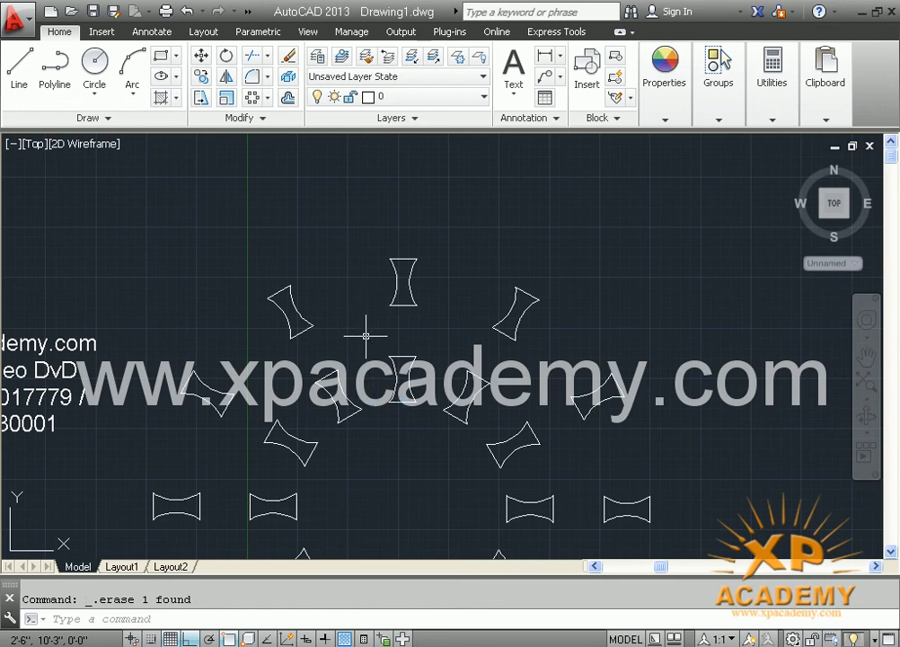
{"action": "mouse_move", "coordinate": [405, 385]}
{"action": "middle_mouse_down"}
{"action": "mouse_move", "coordinate": [389, 301]}
{"action": "mouse_move", "coordinate": [394, 249]}
{"action": "middle_mouse_up"}
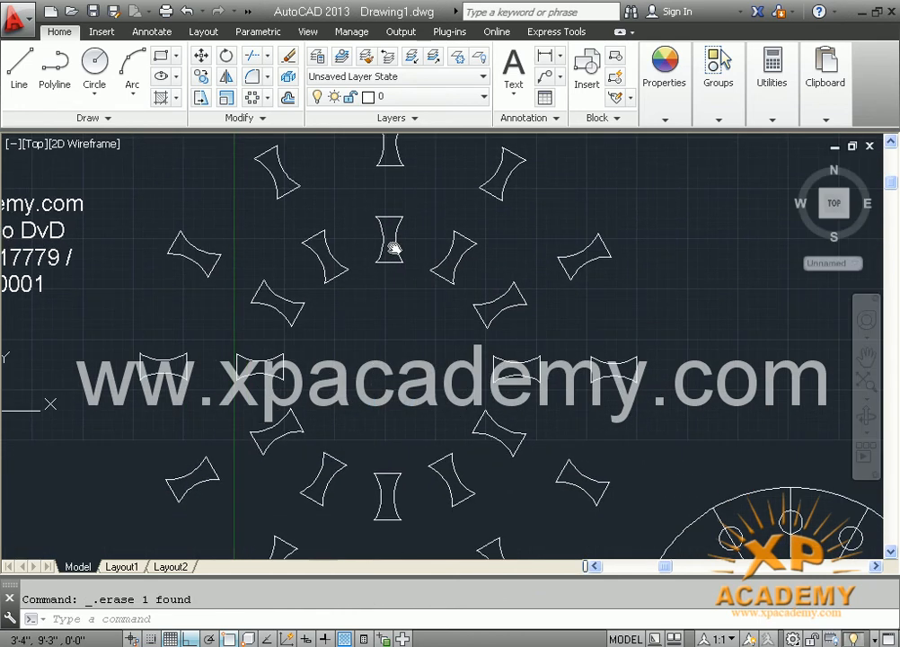
{"action": "scroll", "coordinate": [411, 362], "scroll_direction": "down", "scroll_amount": 2}
{"action": "mouse_move", "coordinate": [411, 362]}
{"action": "middle_mouse_down"}
{"action": "mouse_move", "coordinate": [392, 351]}
{"action": "mouse_move", "coordinate": [381, 358]}
{"action": "middle_mouse_up"}
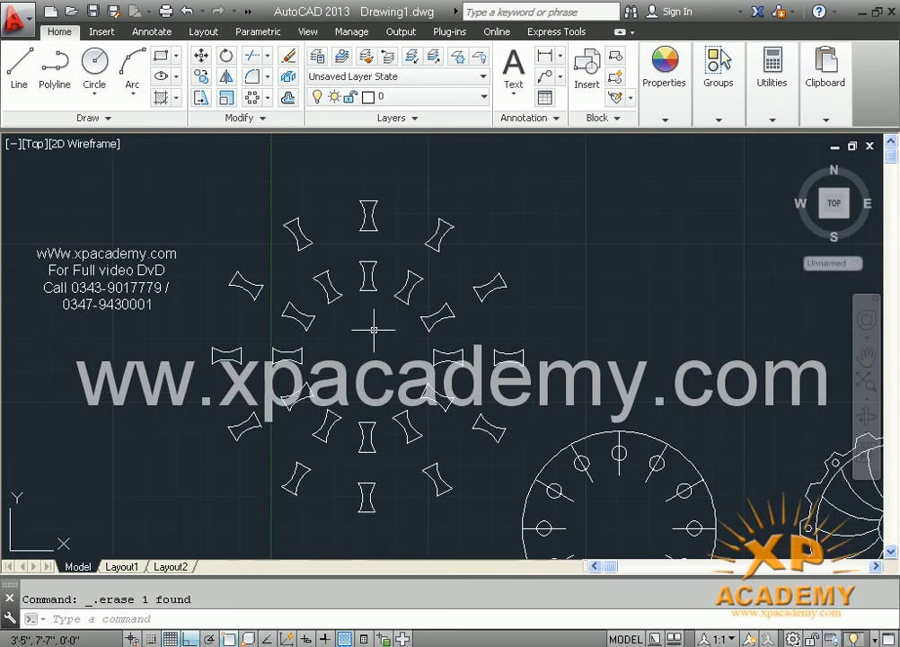
{"action": "left_click", "coordinate": [366, 234]}
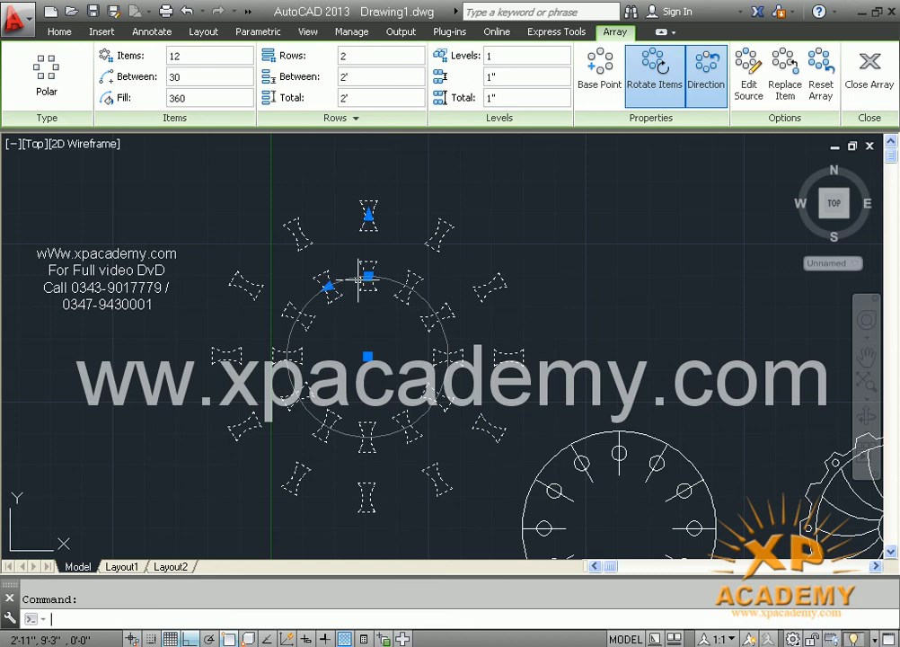
{"action": "key", "text": "Escape"}
{"action": "left_click", "coordinate": [369, 230]}
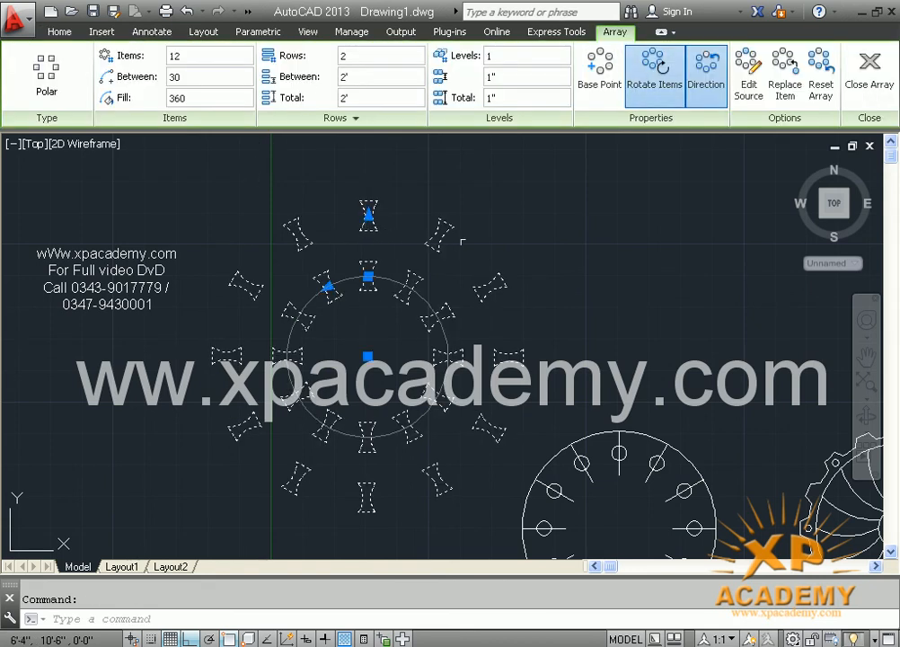
{"action": "key", "text": "Escape"}
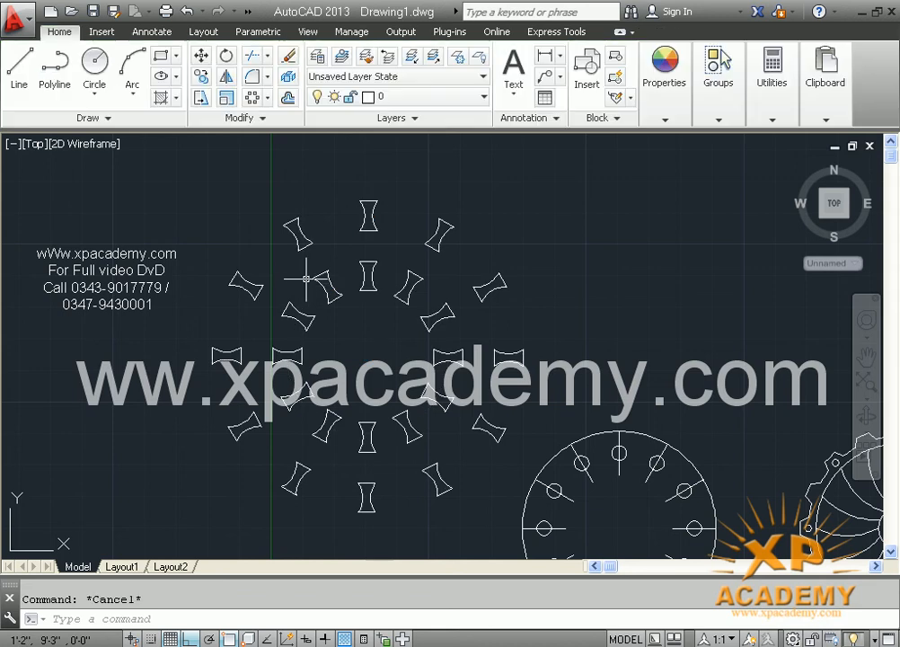
Reduce the existing polar array to 1 row
{"action": "left_click", "coordinate": [370, 229]}
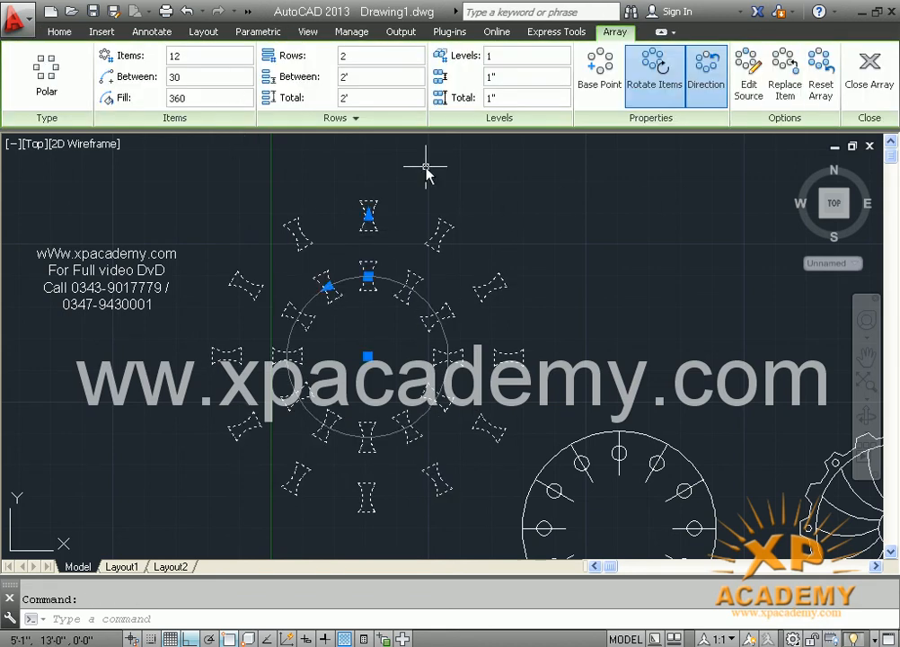
{"action": "left_click_drag", "start_coordinate": [351, 56], "coordinate": [328, 56]}
{"action": "type", "text": "1"}
{"action": "key", "text": "Return"}
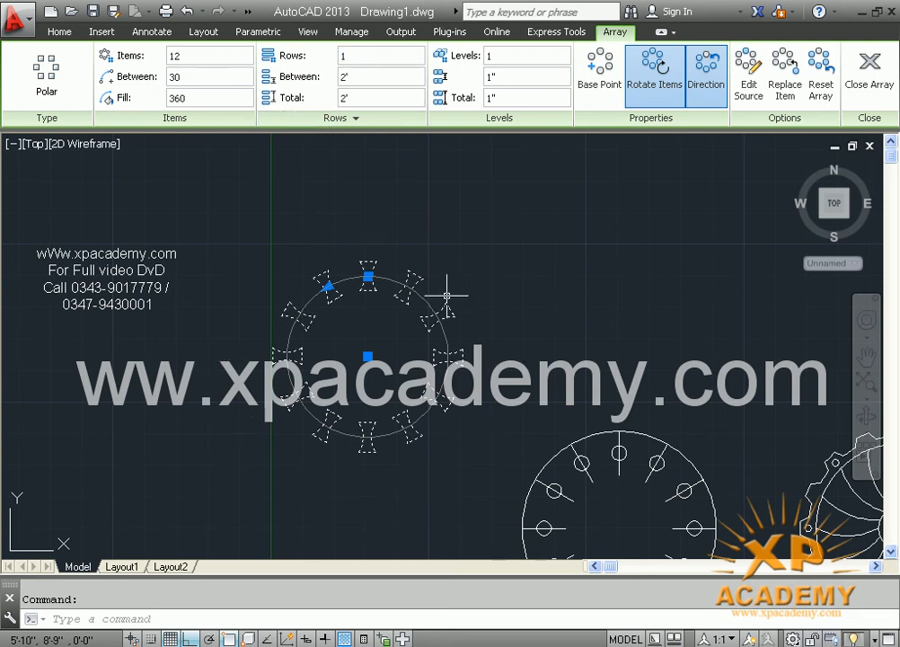
Switch item rotation off and back on for the polar array to compare the shapes' orientation
{"action": "middle_click_drag", "start_coordinate": [364, 333], "coordinate": [360, 290]}
{"action": "scroll", "coordinate": [361, 290], "scroll_direction": "up", "scroll_amount": 4}
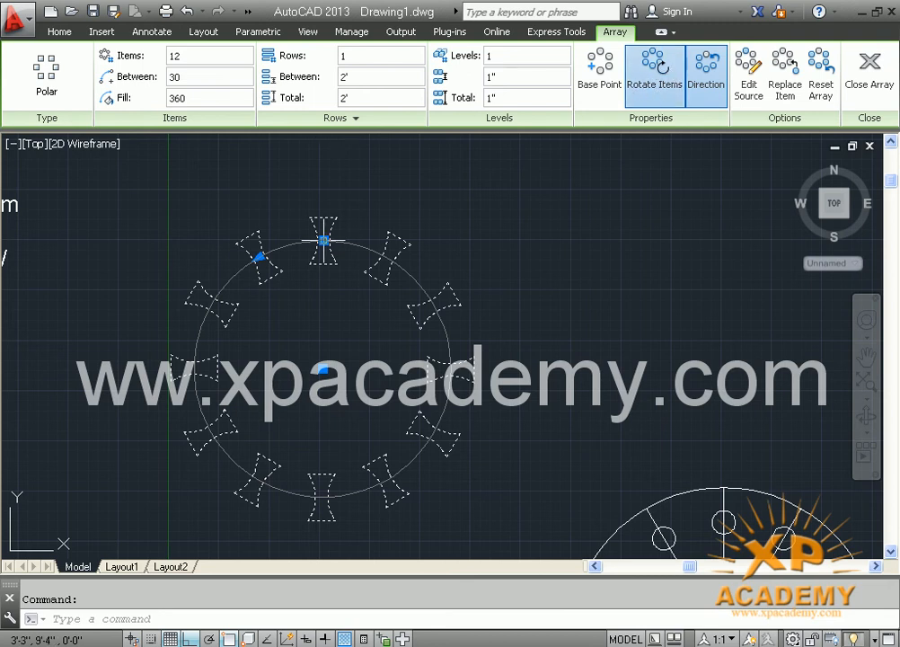
{"action": "left_click", "coordinate": [649, 82]}
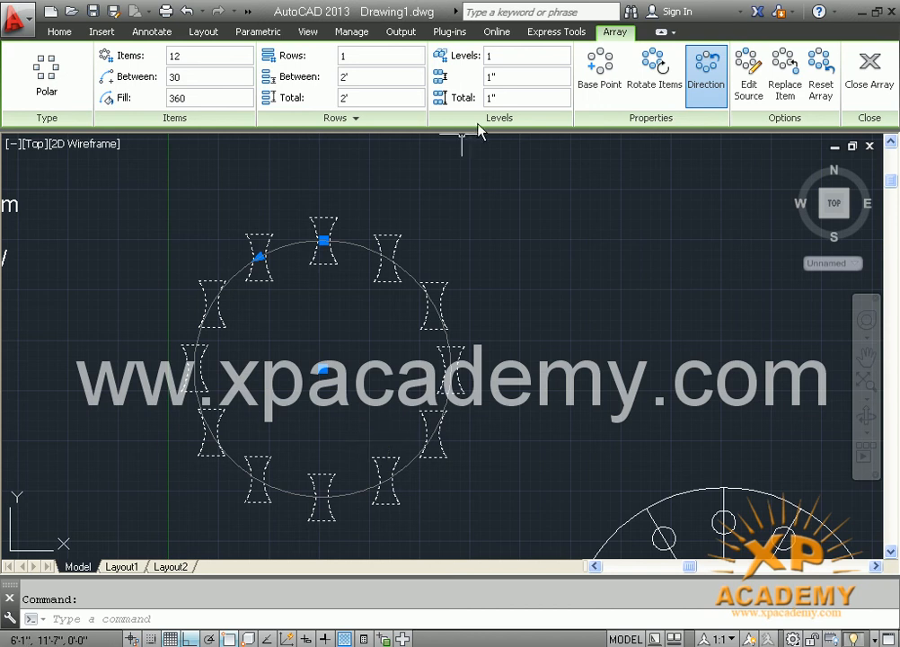
{"action": "left_click", "coordinate": [658, 76]}
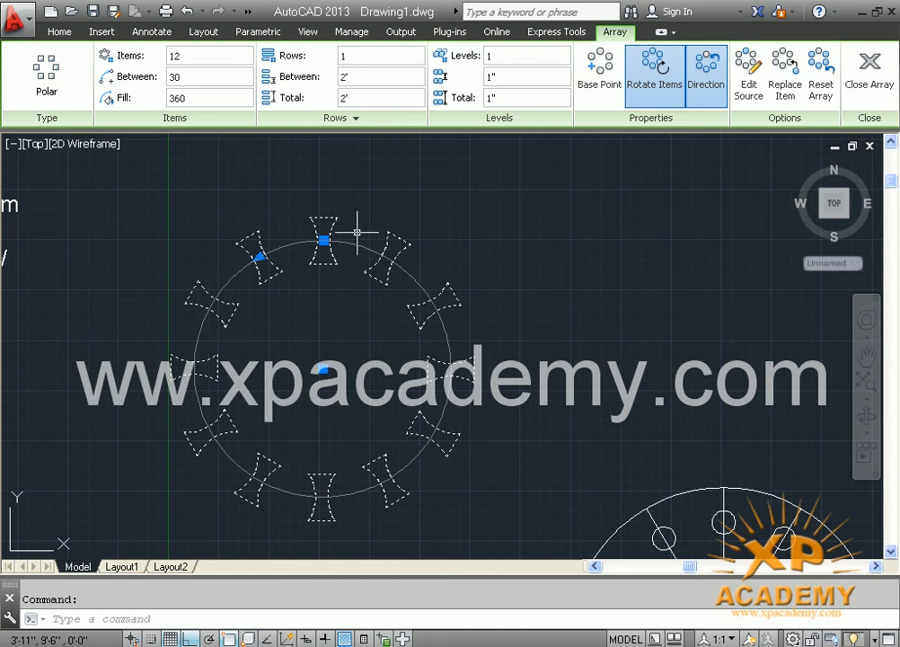
Set the polar array's fill angle to 278 degrees
{"action": "left_click_drag", "start_coordinate": [189, 99], "coordinate": [175, 100]}
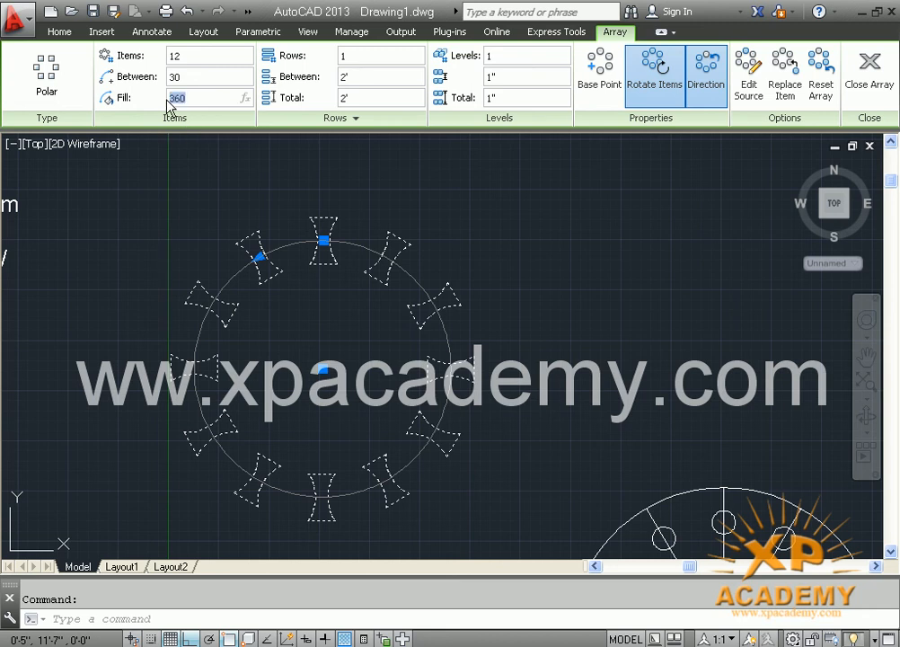
{"action": "type", "text": "278"}
{"action": "key", "text": "Return"}
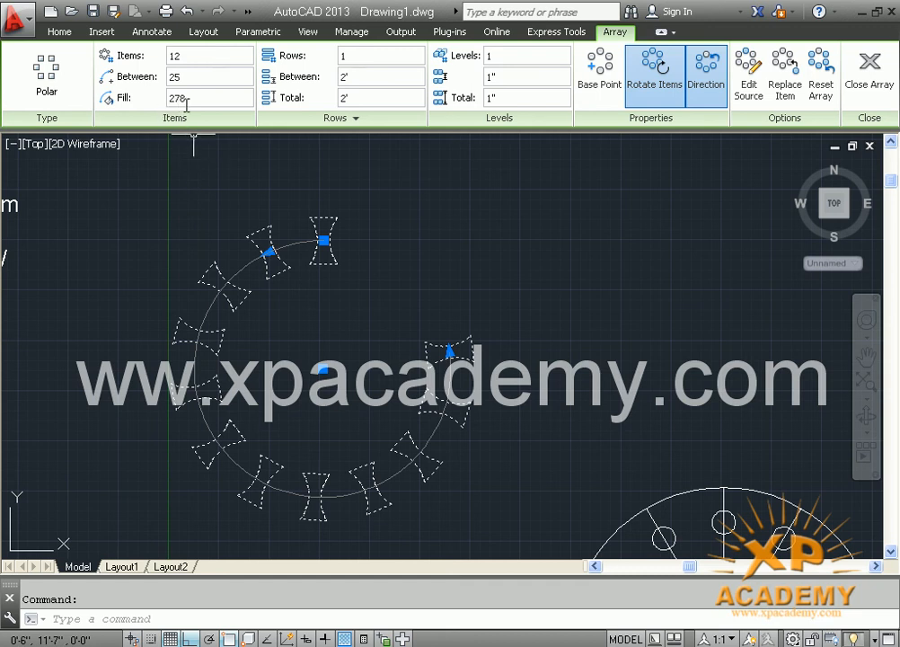
Reverse the polar array's direction and switch it back to compare which way the items fill the circle
{"action": "left_click", "coordinate": [268, 251]}
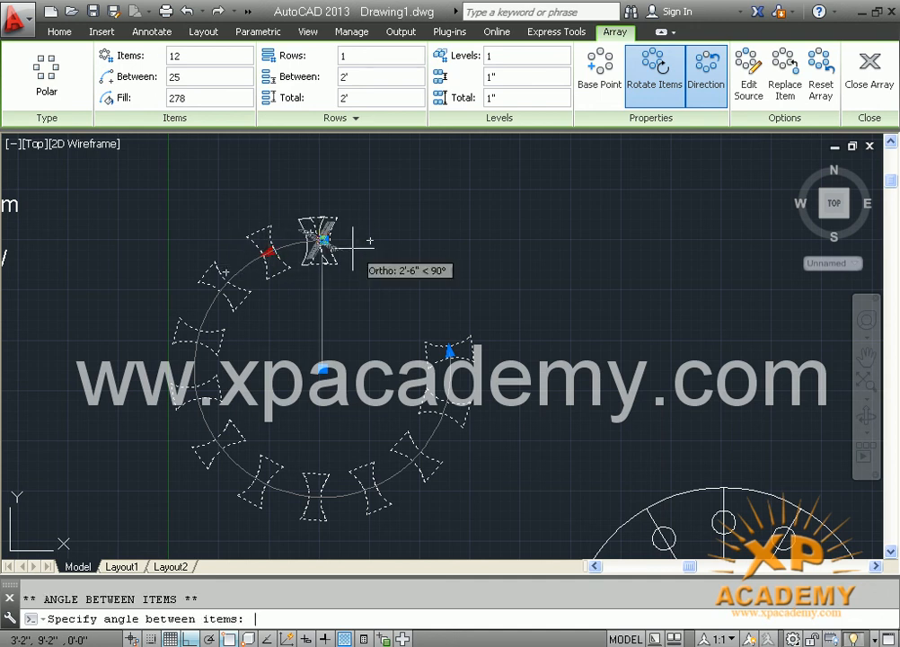
{"action": "key", "text": "Escape"}
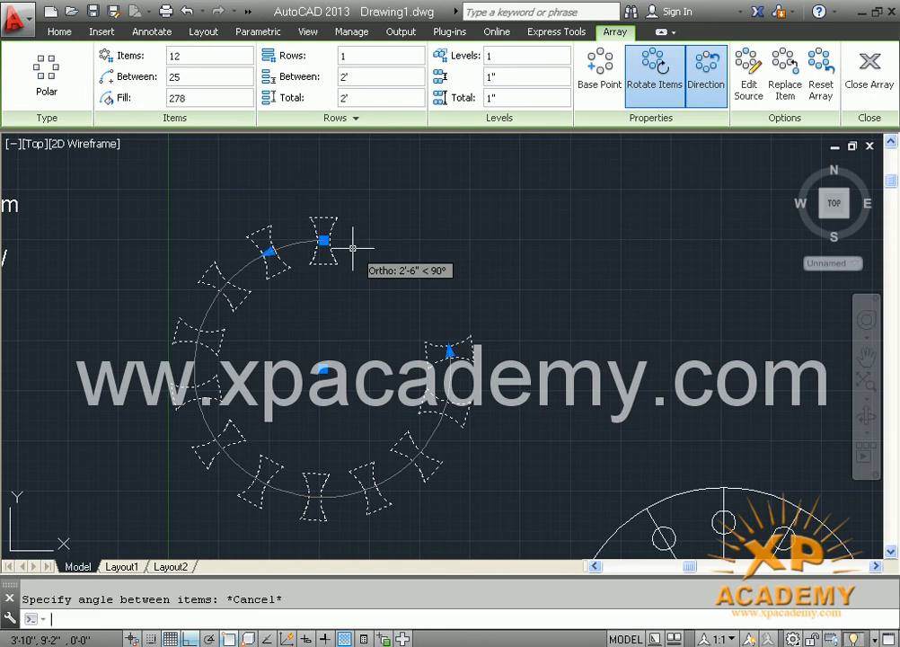
{"action": "left_click", "coordinate": [705, 87]}
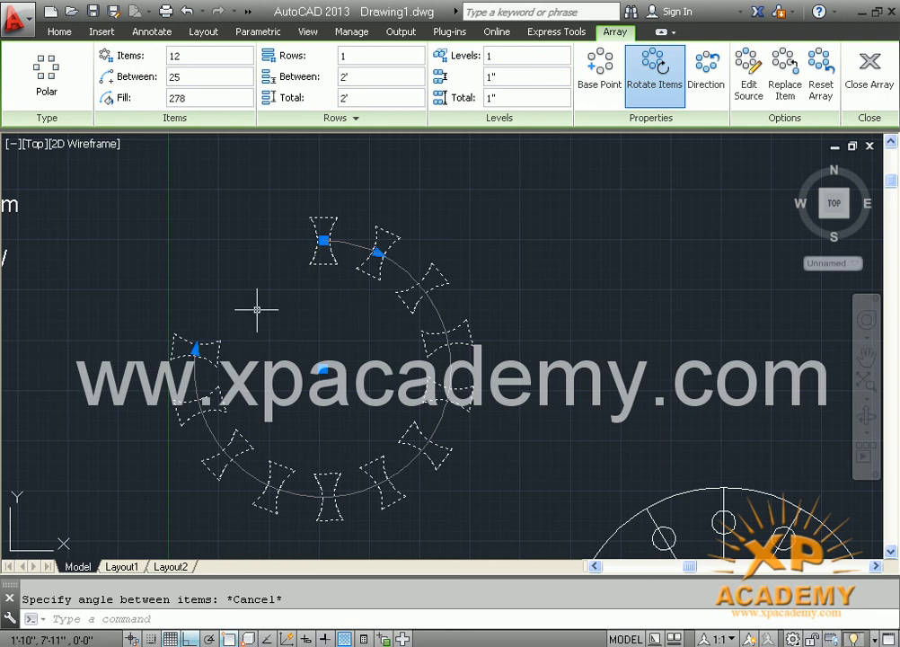
{"action": "left_click", "coordinate": [707, 81]}
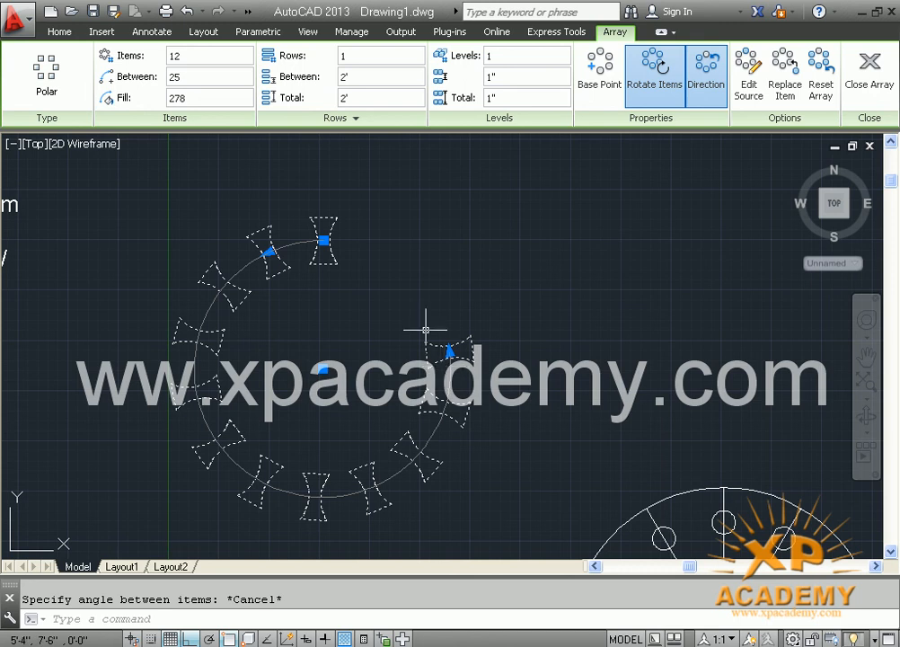
Set the polar array's fill angle to 360 degrees
{"action": "left_click", "coordinate": [175, 97]}
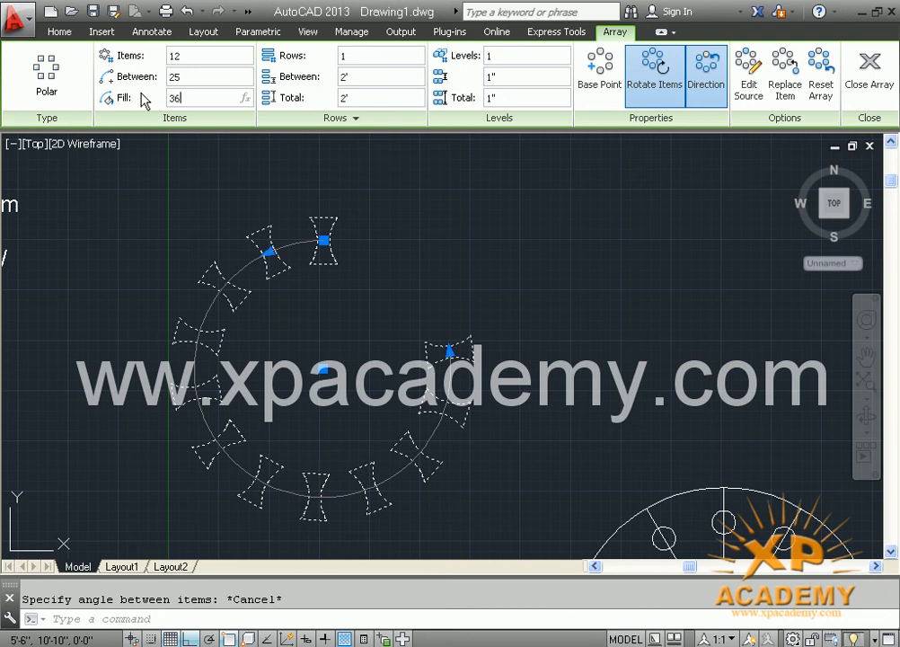
{"action": "key", "text": "Return"}
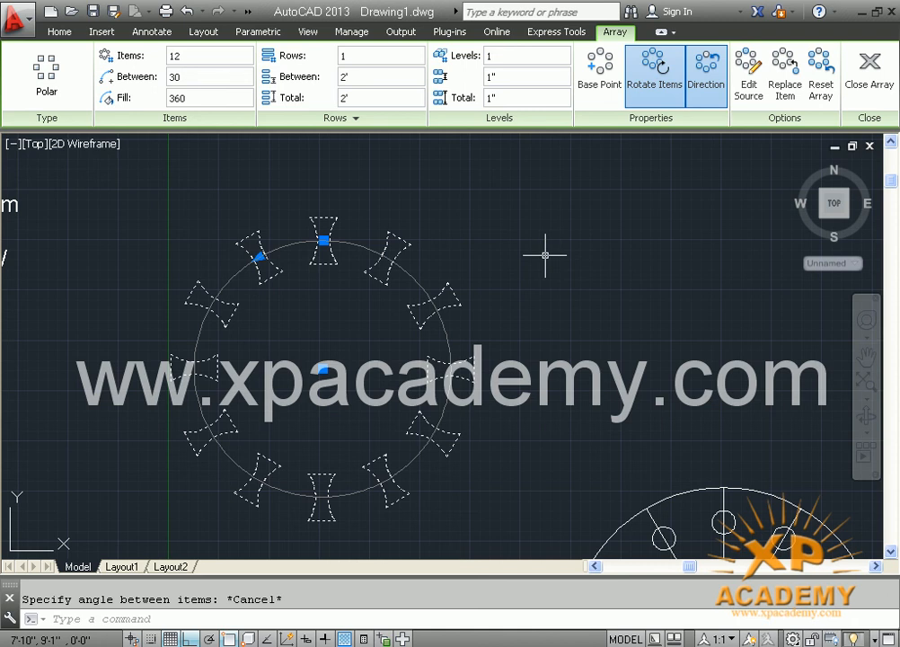
Enter the array editing state to edit the source objects, using the topmost hourglass as the item
{"action": "scroll", "coordinate": [323, 225], "scroll_direction": "up", "scroll_amount": 4}
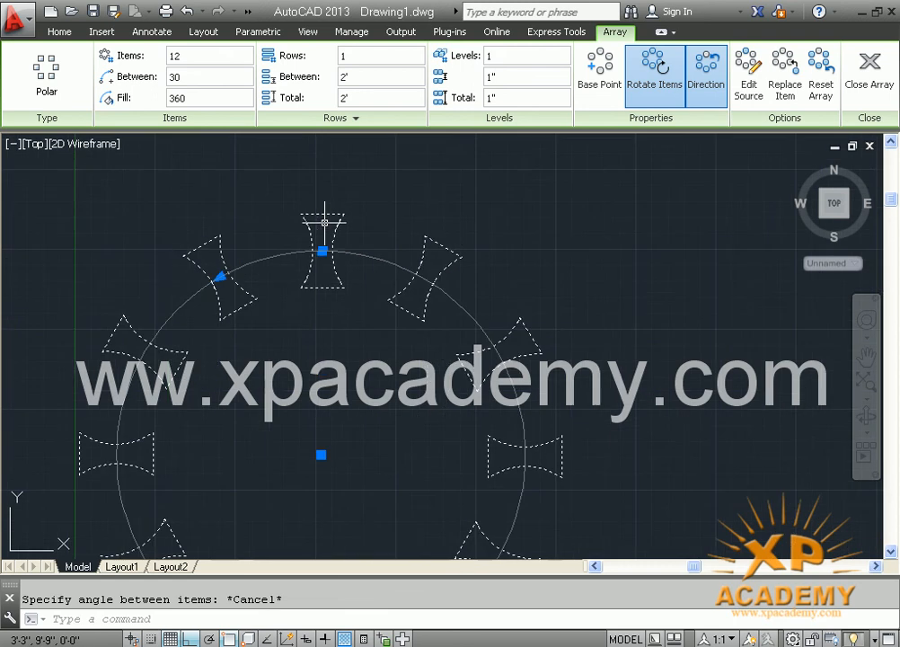
{"action": "middle_click_drag", "start_coordinate": [363, 245], "coordinate": [336, 232]}
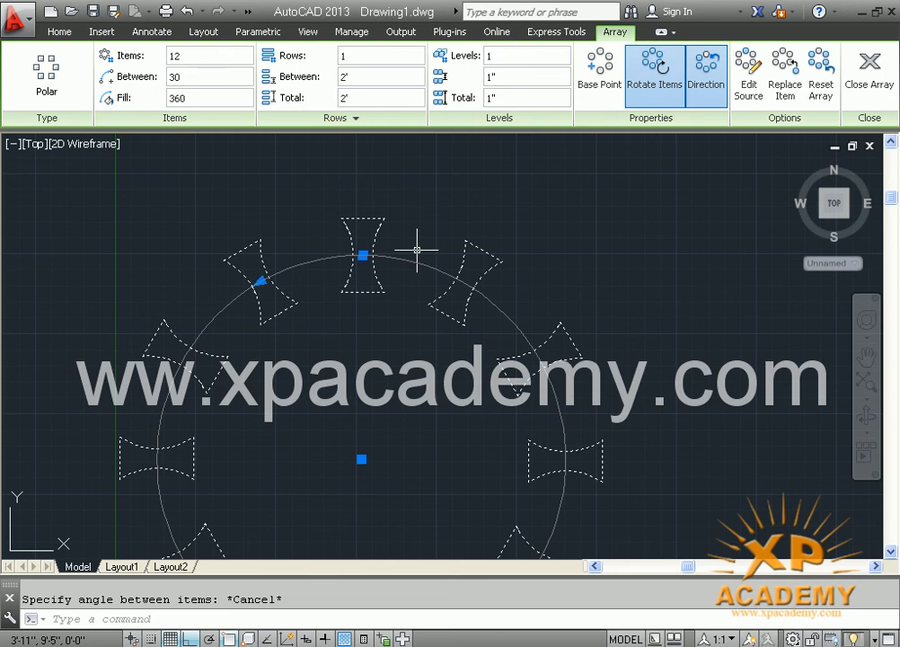
{"action": "scroll", "coordinate": [417, 250], "scroll_direction": "down", "scroll_amount": 2}
{"action": "middle_click_drag", "start_coordinate": [426, 317], "coordinate": [506, 311]}
{"action": "scroll", "coordinate": [471, 350], "scroll_direction": "up", "scroll_amount": 2}
{"action": "middle_click_drag", "start_coordinate": [493, 360], "coordinate": [467, 348]}
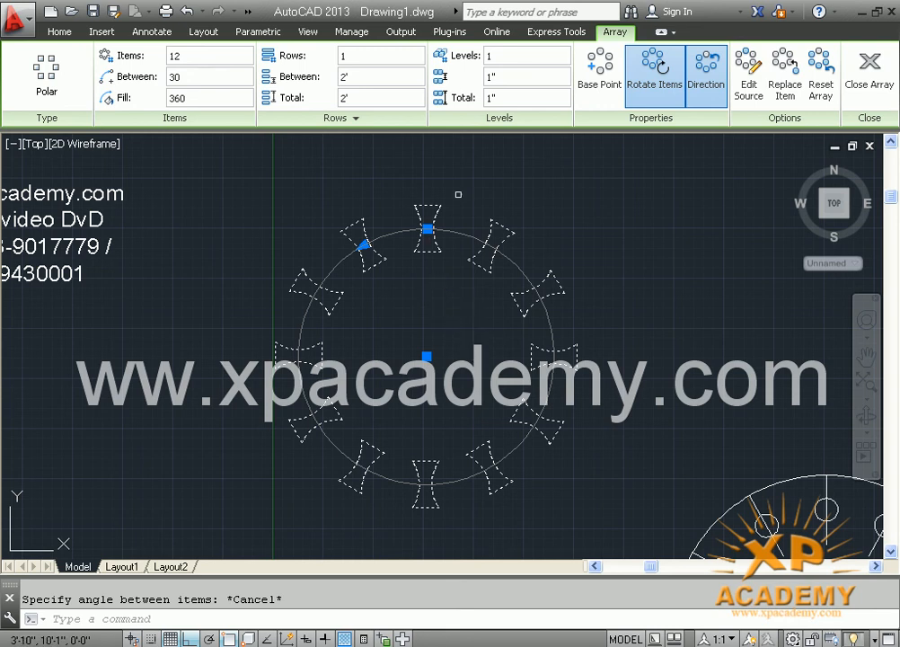
{"action": "left_click", "coordinate": [748, 71]}
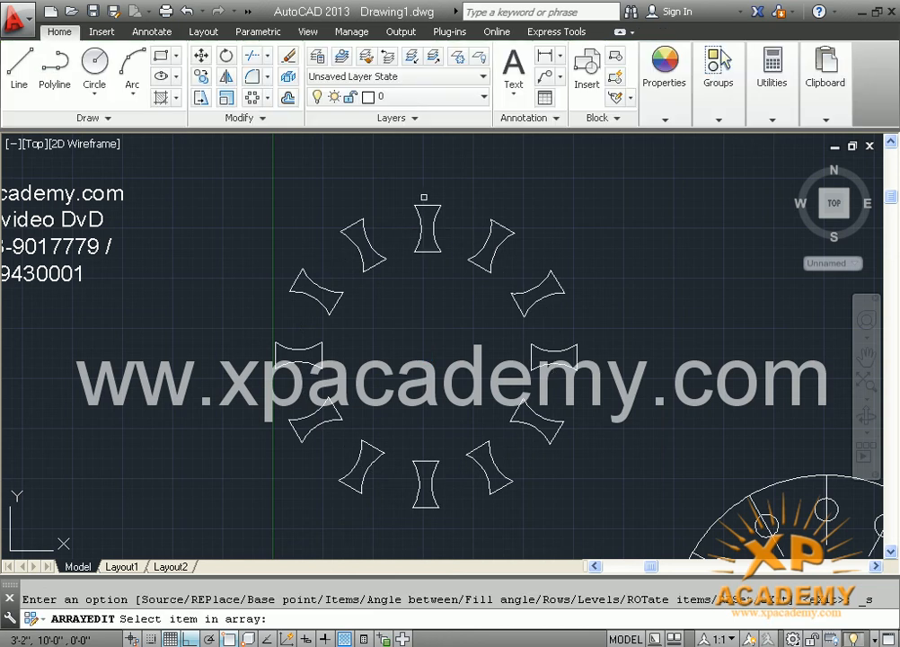
{"action": "left_click", "coordinate": [437, 226]}
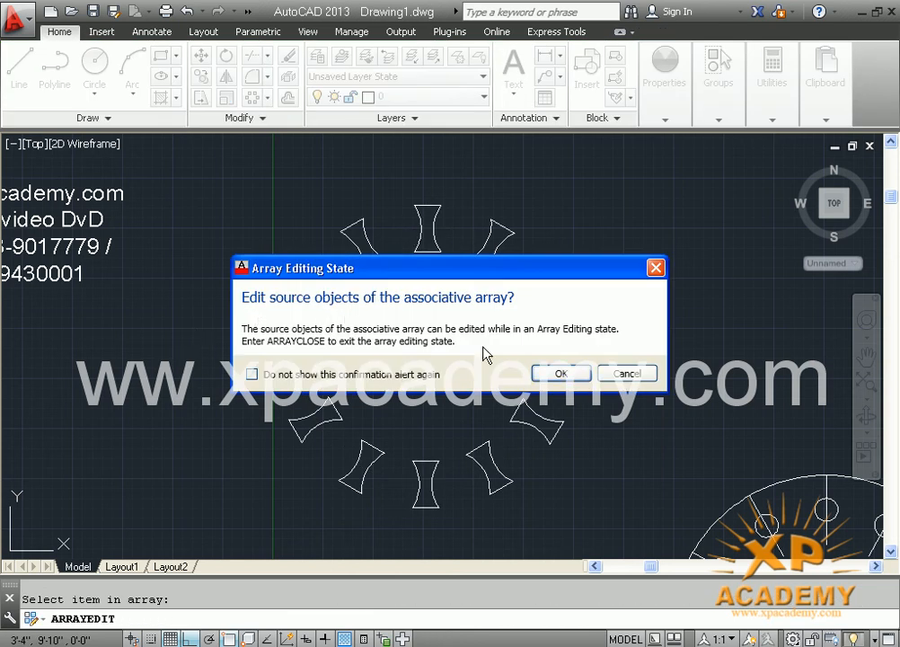
{"action": "left_click", "coordinate": [559, 374]}
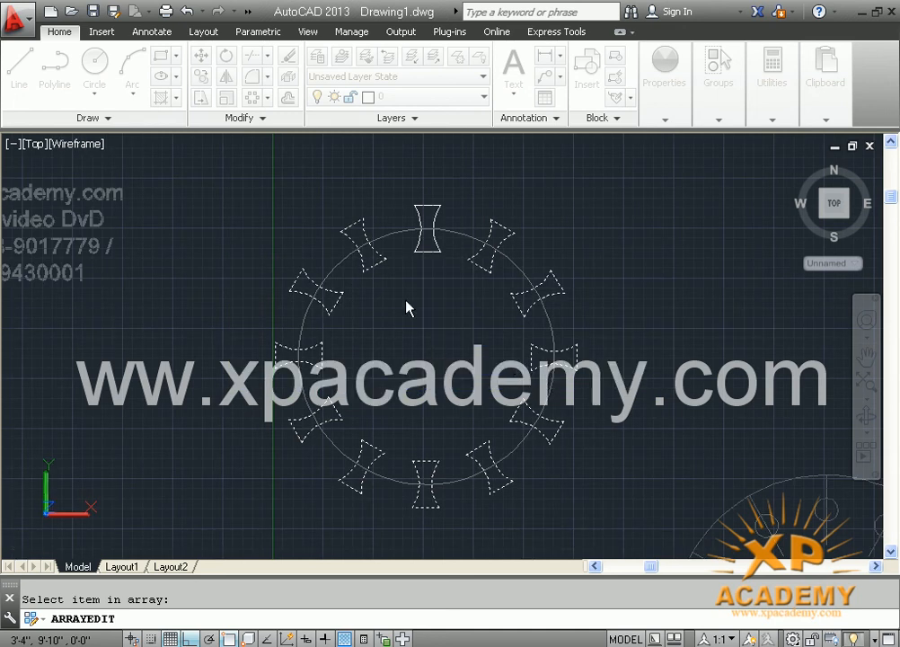
Draw a three-point arc from the source hourglass's upper-left corner, bulging above its top edge
{"action": "left_click", "coordinate": [426, 204]}
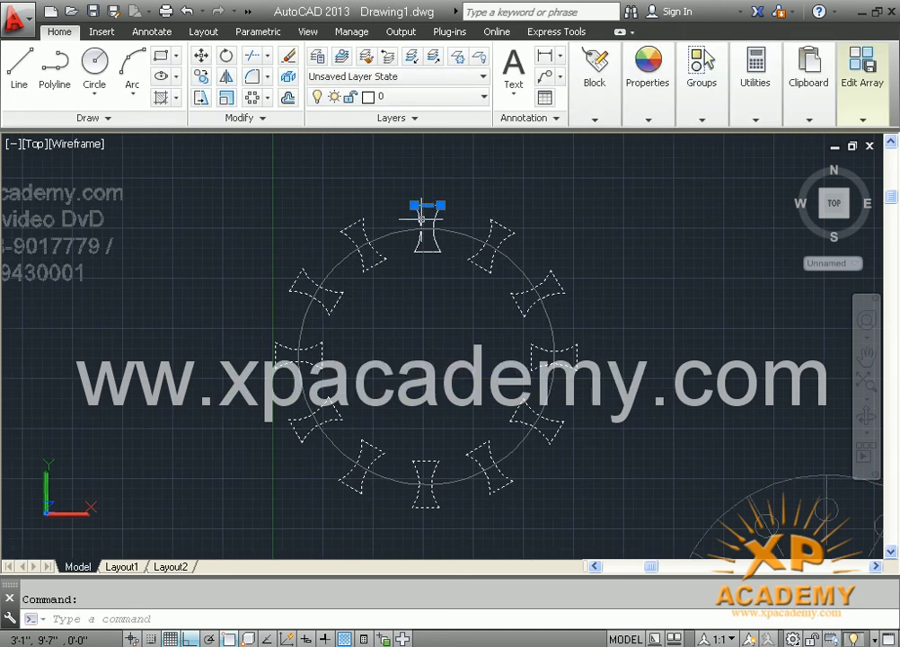
{"action": "scroll", "coordinate": [420, 218], "scroll_direction": "up", "scroll_amount": 3}
{"action": "mouse_move", "coordinate": [420, 218]}
{"action": "middle_mouse_down"}
{"action": "mouse_move", "coordinate": [427, 198]}
{"action": "mouse_move", "coordinate": [427, 226]}
{"action": "middle_mouse_up"}
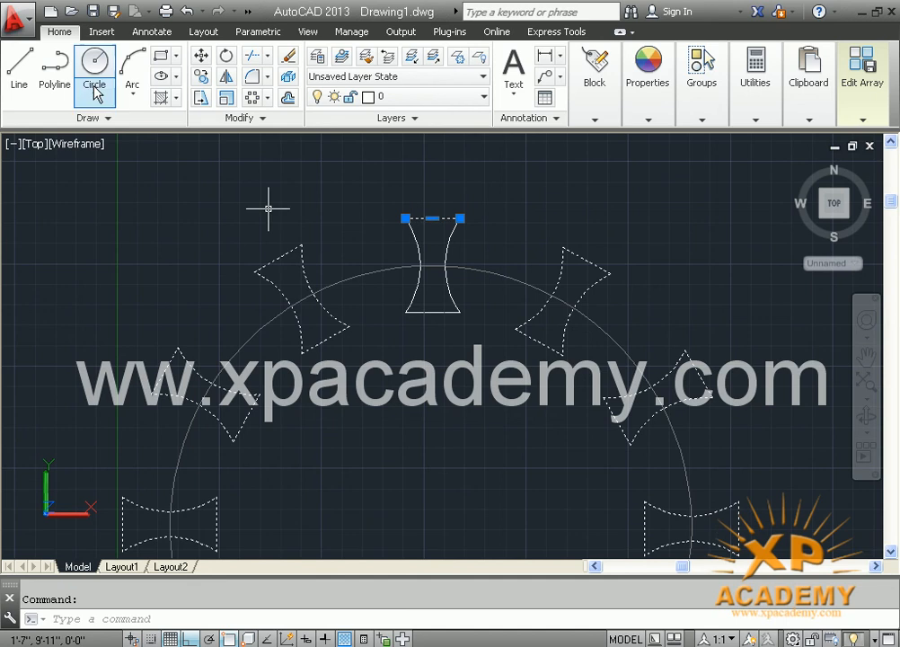
{"action": "left_click", "coordinate": [133, 67]}
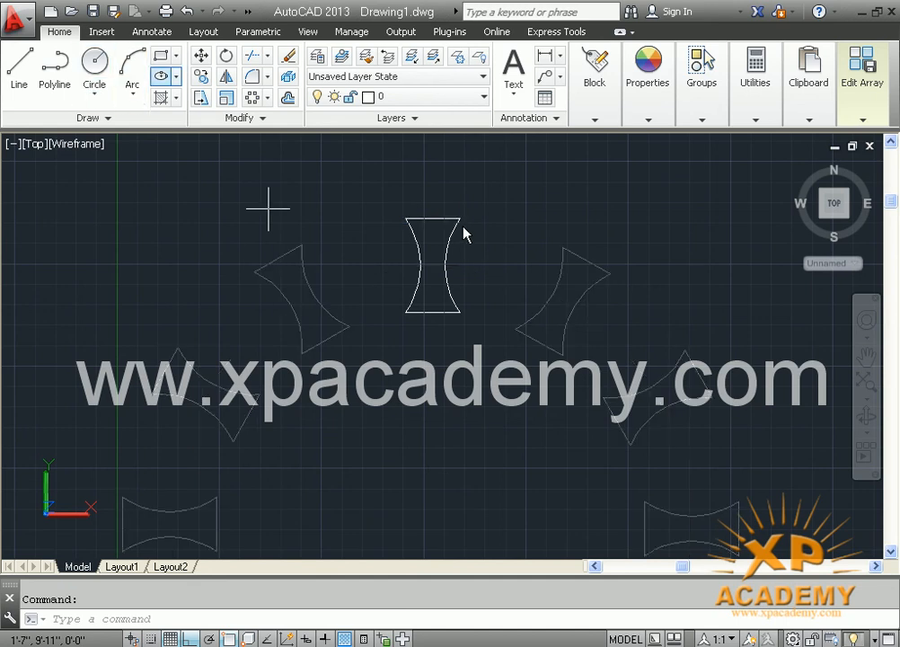
{"action": "left_click", "coordinate": [401, 218]}
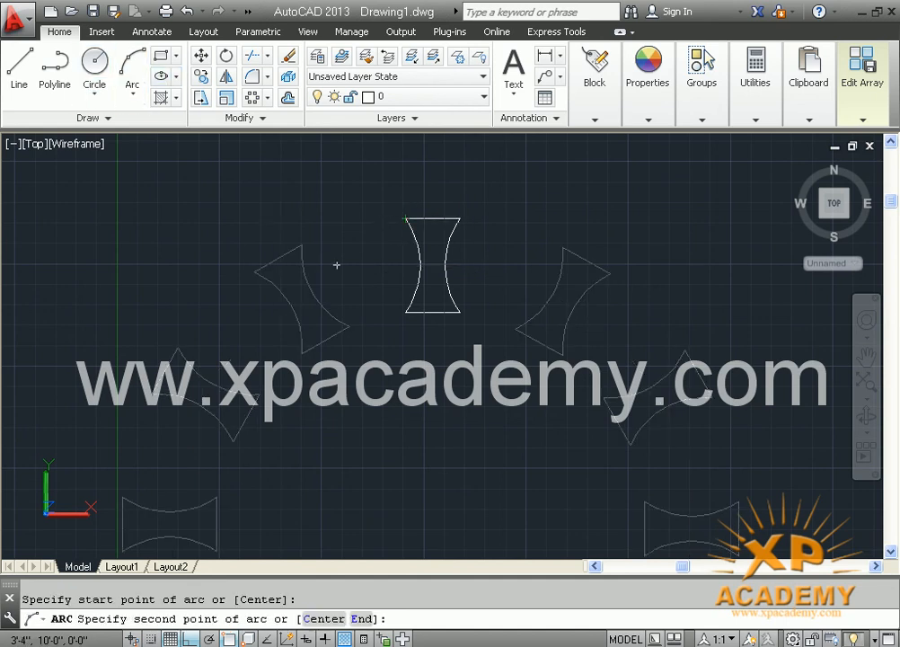
{"action": "left_click", "coordinate": [449, 195]}
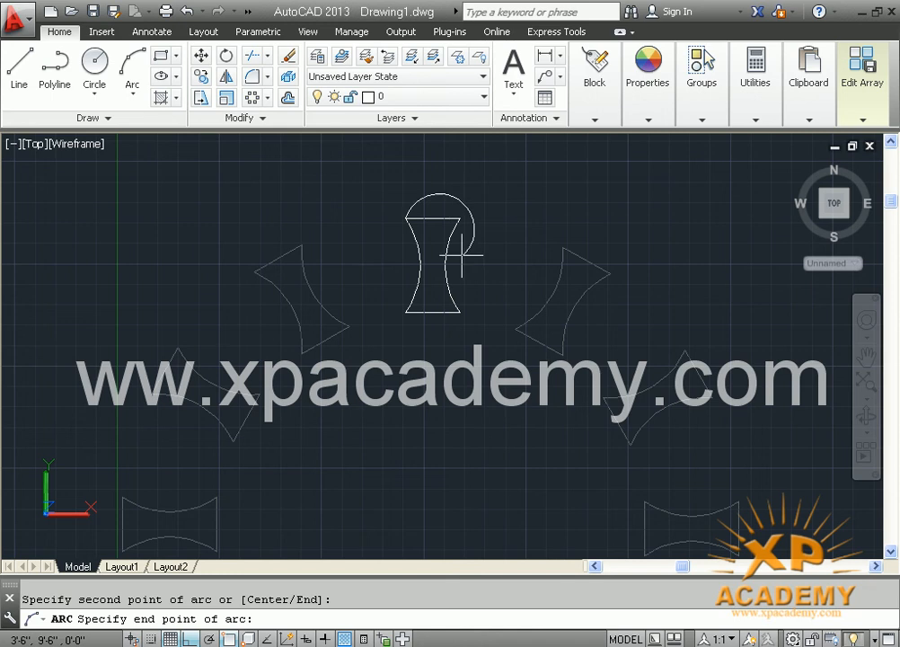